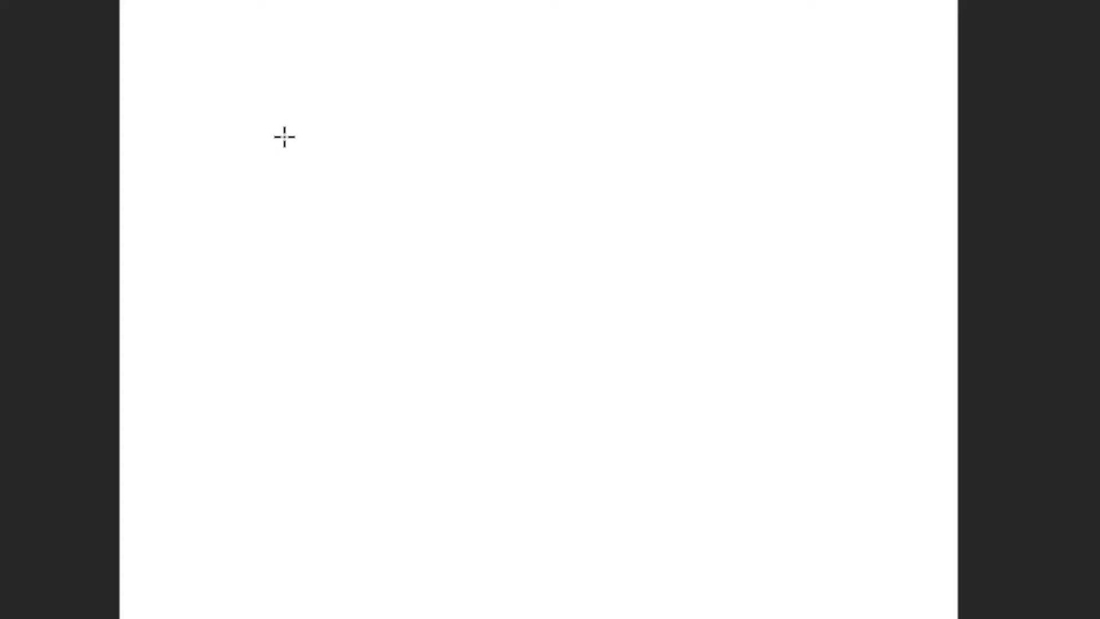
Draw a square frame on the canvas and drag the lake image into it
{"action": "left_click_drag", "start_coordinate": [247, 119], "coordinate": [663, 536]}
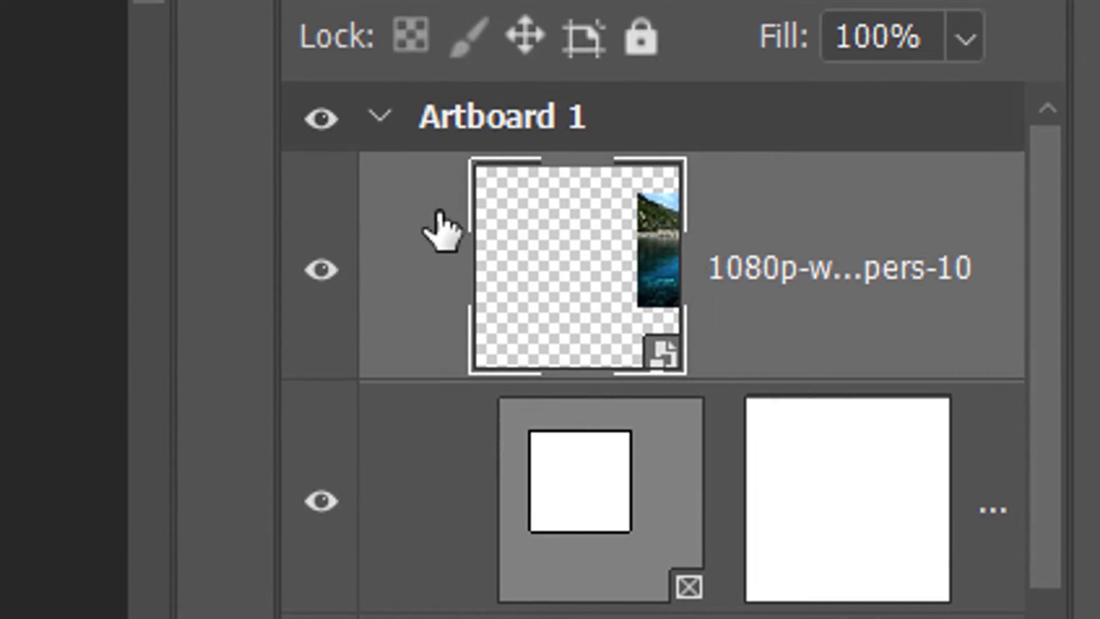
{"action": "left_click_drag", "start_coordinate": [816, 229], "coordinate": [604, 510]}
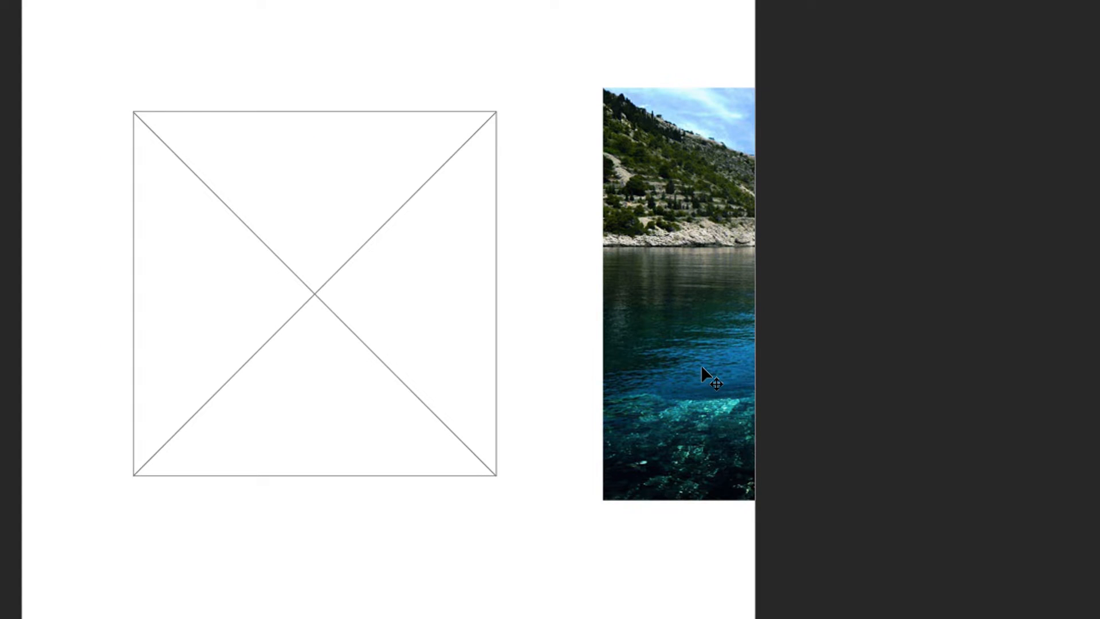
{"action": "left_click_drag", "start_coordinate": [700, 364], "coordinate": [199, 364]}
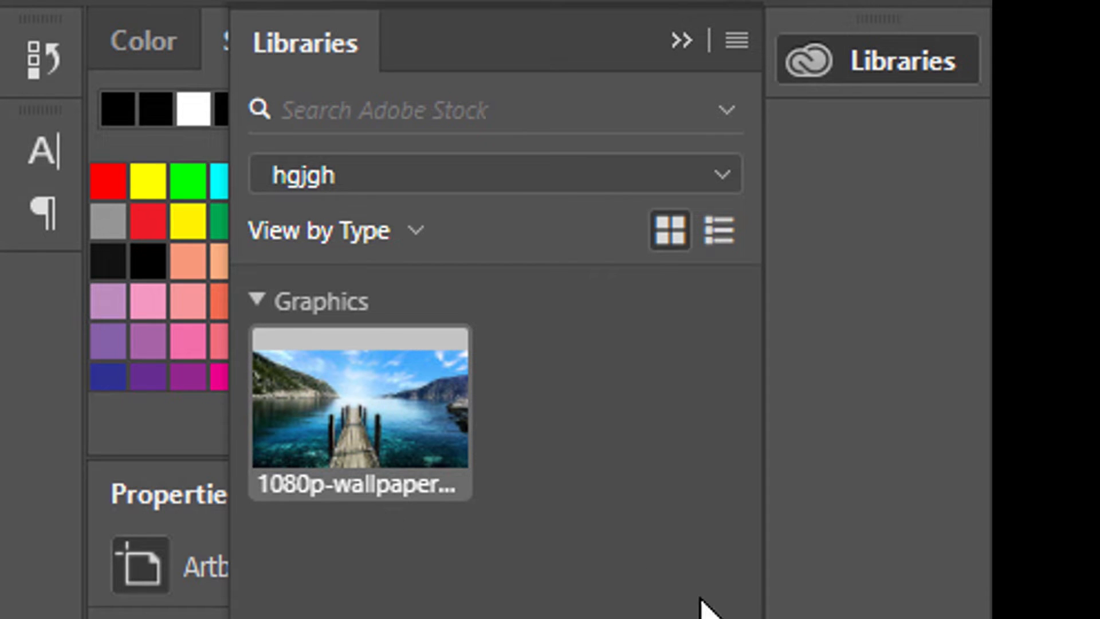
Drag the pier graphic from the library into the frame and nudge it into position
{"action": "mouse_move", "coordinate": [358, 374]}
{"action": "left_click_drag", "start_coordinate": [359, 376], "coordinate": [397, 273]}
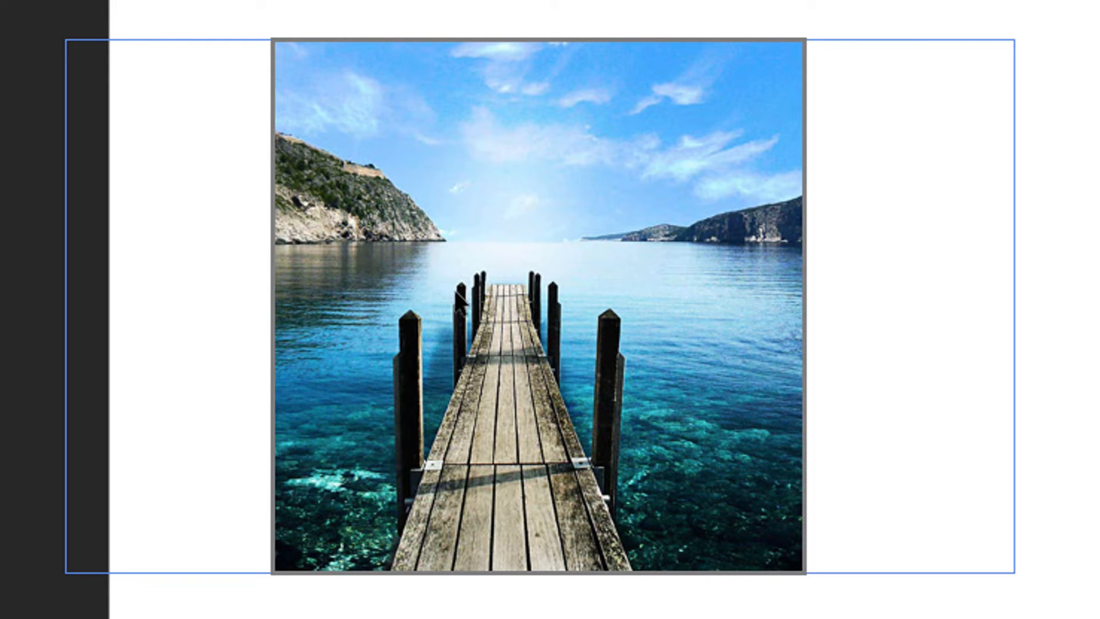
{"action": "left_click_drag", "start_coordinate": [456, 293], "coordinate": [505, 299]}
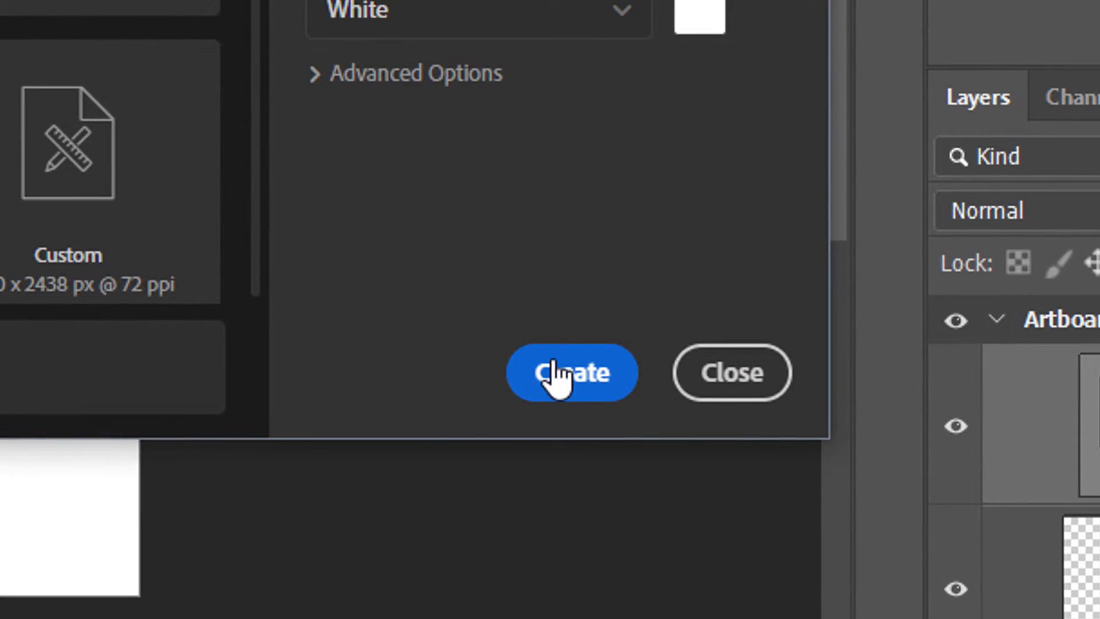
Create a new document and, with the Frame tool, draw a tall left frame beside two stacked square frames about 7.5 in high overall
{"action": "left_click", "coordinate": [554, 370]}
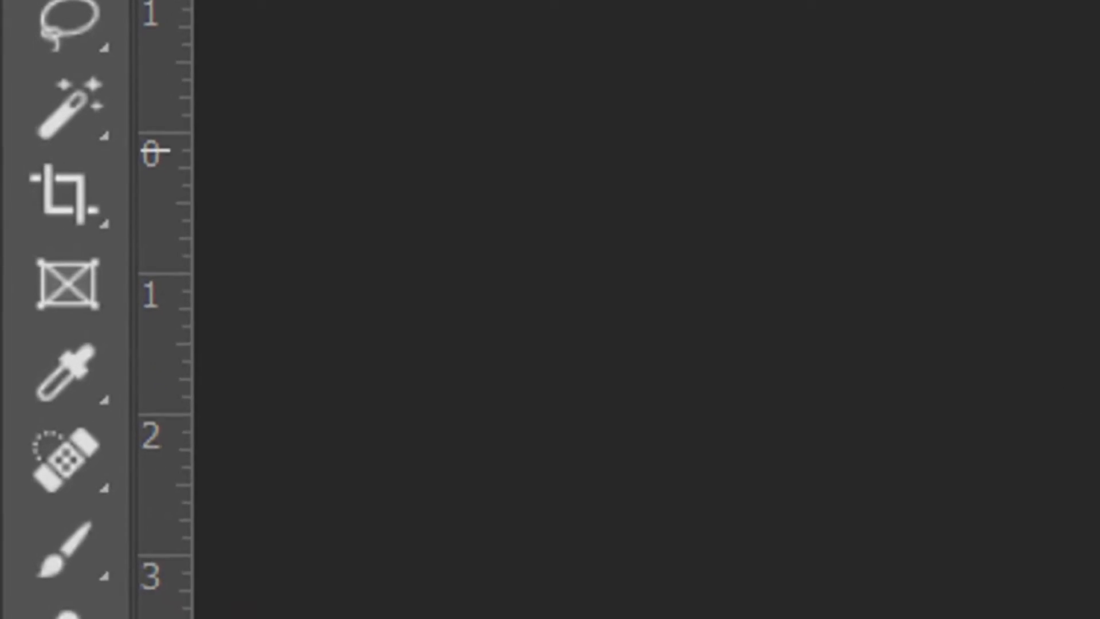
{"action": "left_click", "coordinate": [65, 284]}
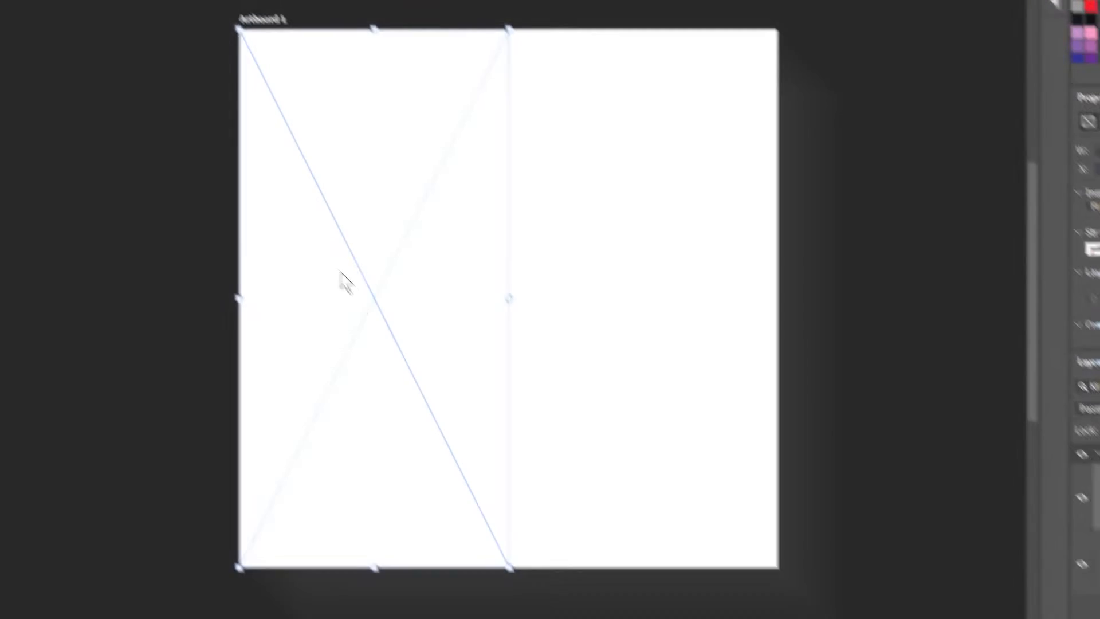
{"action": "left_click_drag", "start_coordinate": [376, 283], "coordinate": [618, 280]}
{"action": "left_click_drag", "start_coordinate": [646, 569], "coordinate": [653, 305]}
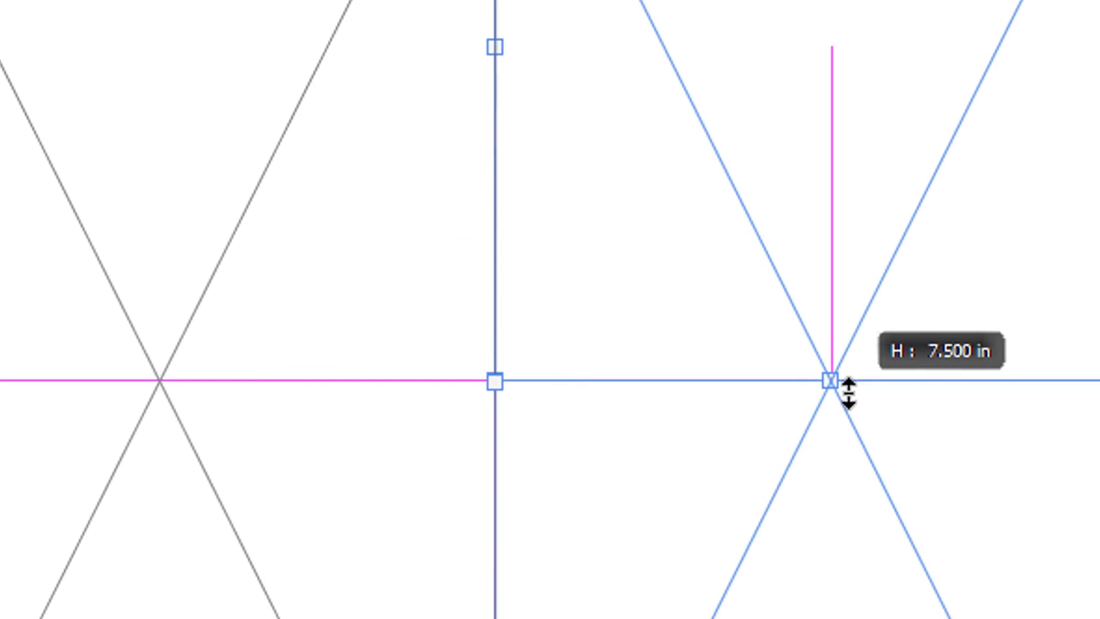
{"action": "left_click_drag", "start_coordinate": [849, 394], "coordinate": [849, 395]}
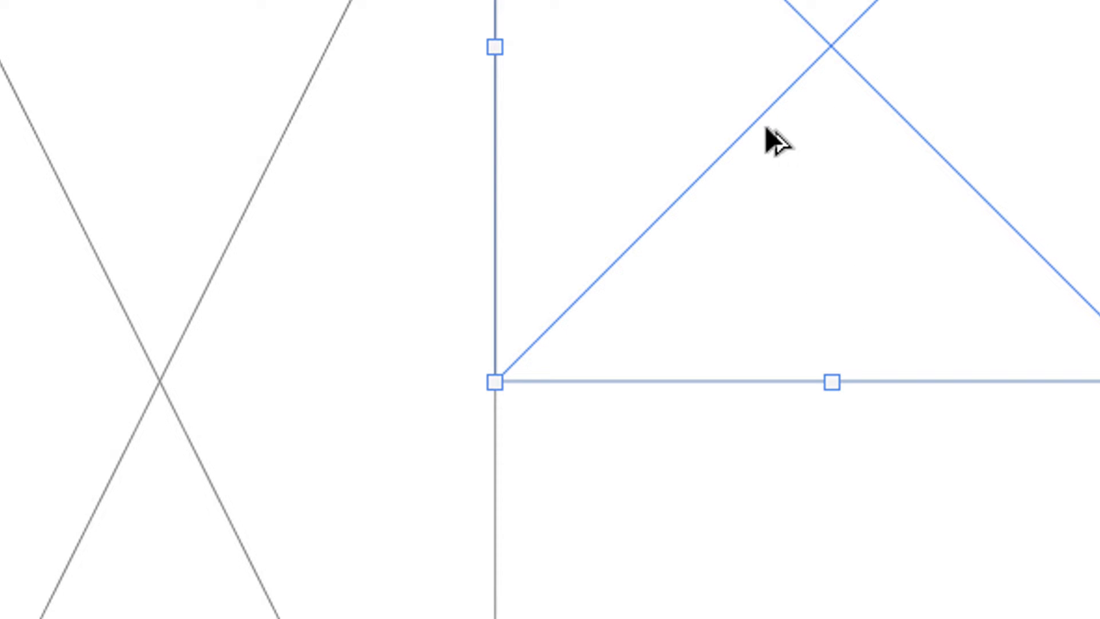
{"action": "left_click_drag", "start_coordinate": [765, 129], "coordinate": [642, 602]}
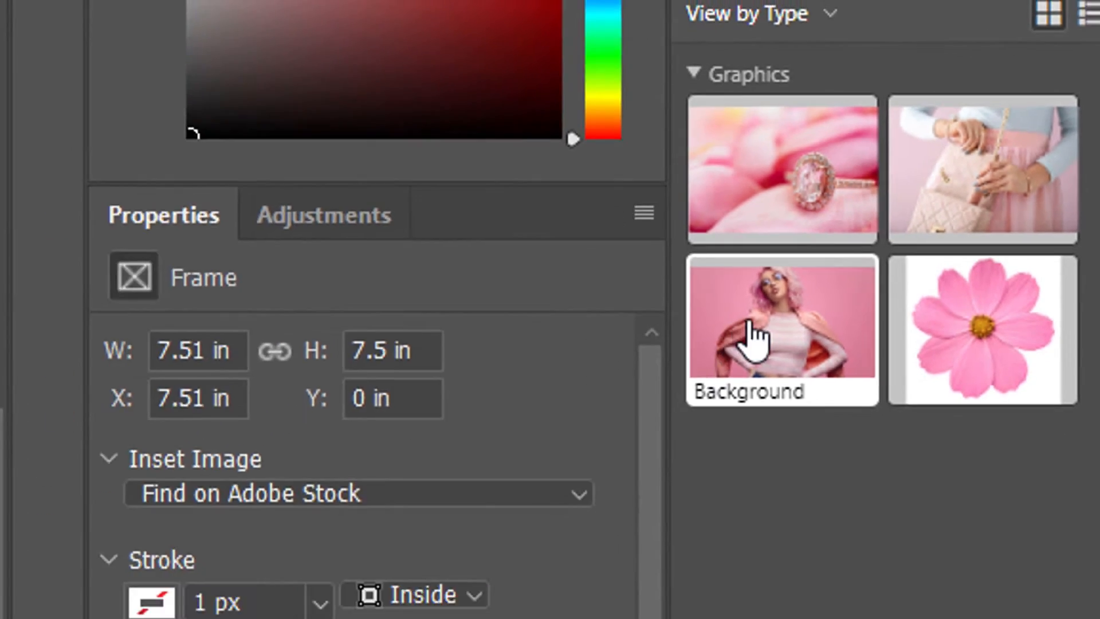
Place the woman and ring library images into the left and upper-right frames
{"action": "left_click_drag", "start_coordinate": [573, 418], "coordinate": [183, 257]}
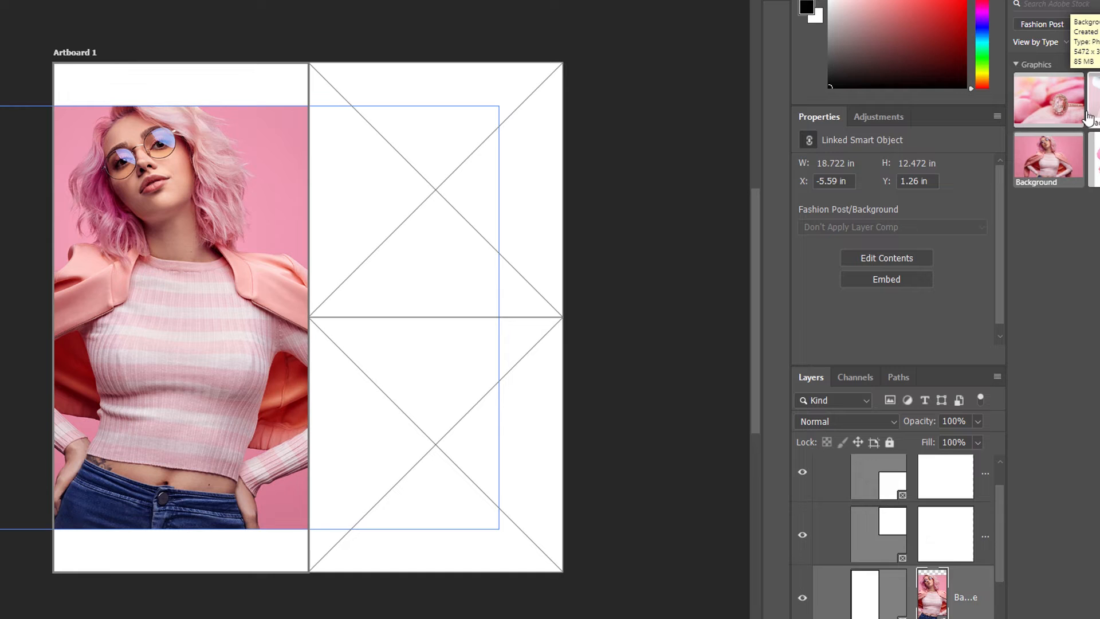
{"action": "left_click_drag", "start_coordinate": [1093, 160], "coordinate": [441, 384]}
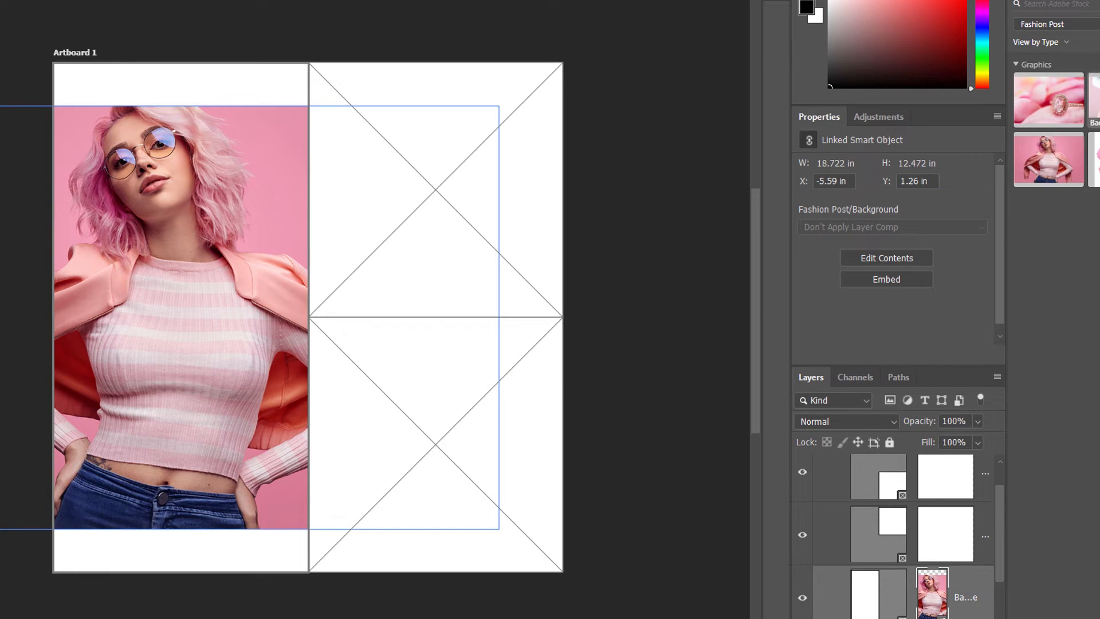
{"action": "left_click_drag", "start_coordinate": [1049, 100], "coordinate": [467, 169]}
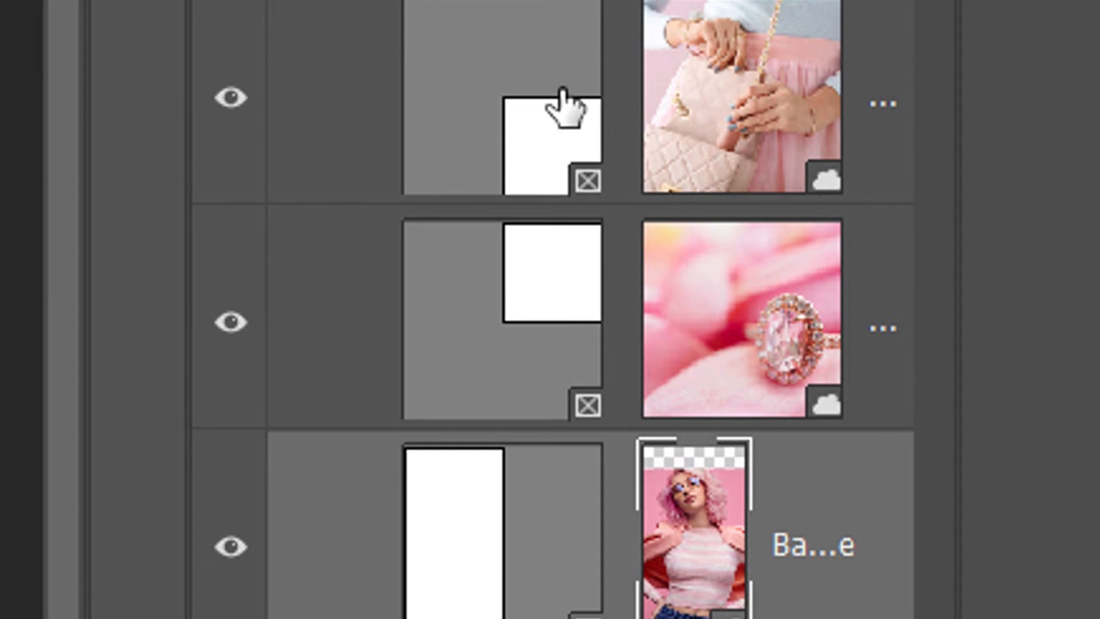
Select the ring frame and its image content separately to compare frame and content selection
{"action": "left_click", "coordinate": [471, 361]}
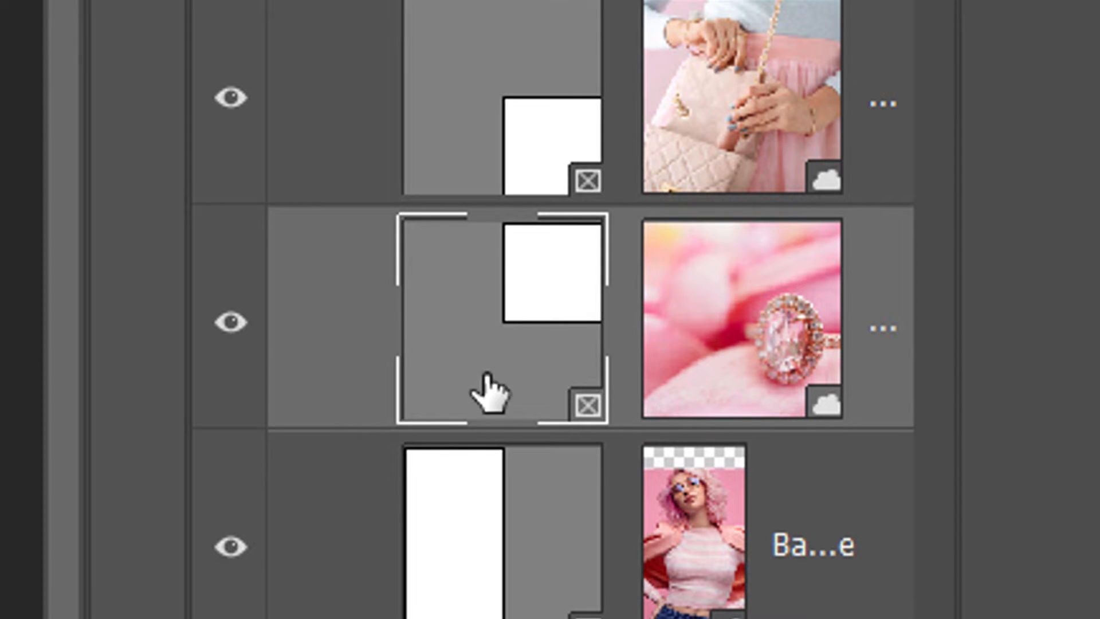
{"action": "left_click", "coordinate": [739, 387]}
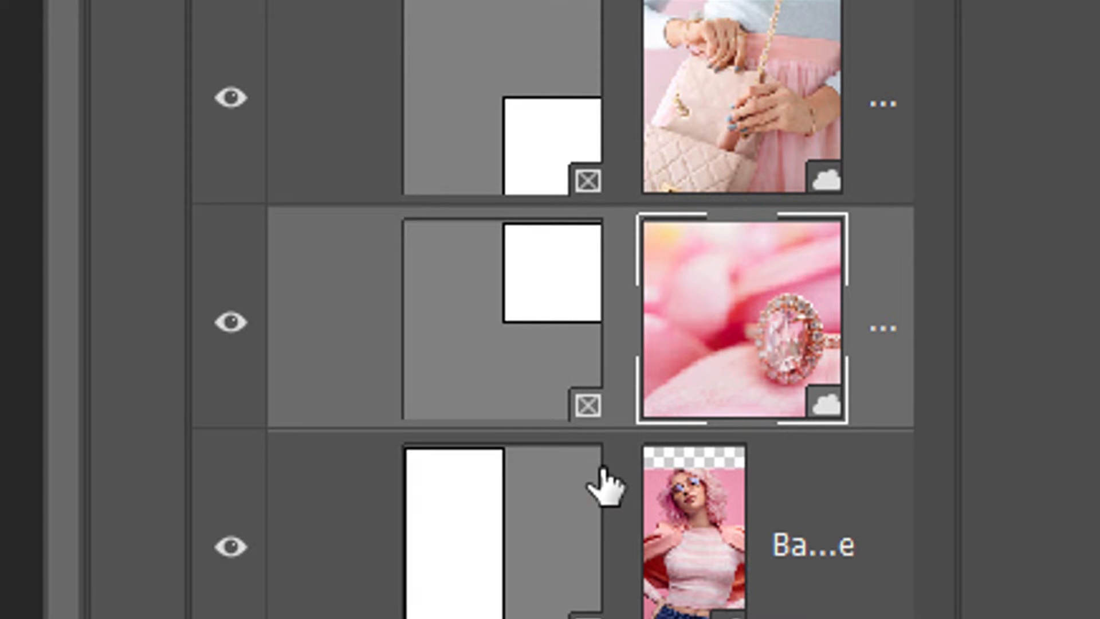
{"action": "left_click", "coordinate": [466, 380]}
{"action": "left_click", "coordinate": [720, 330]}
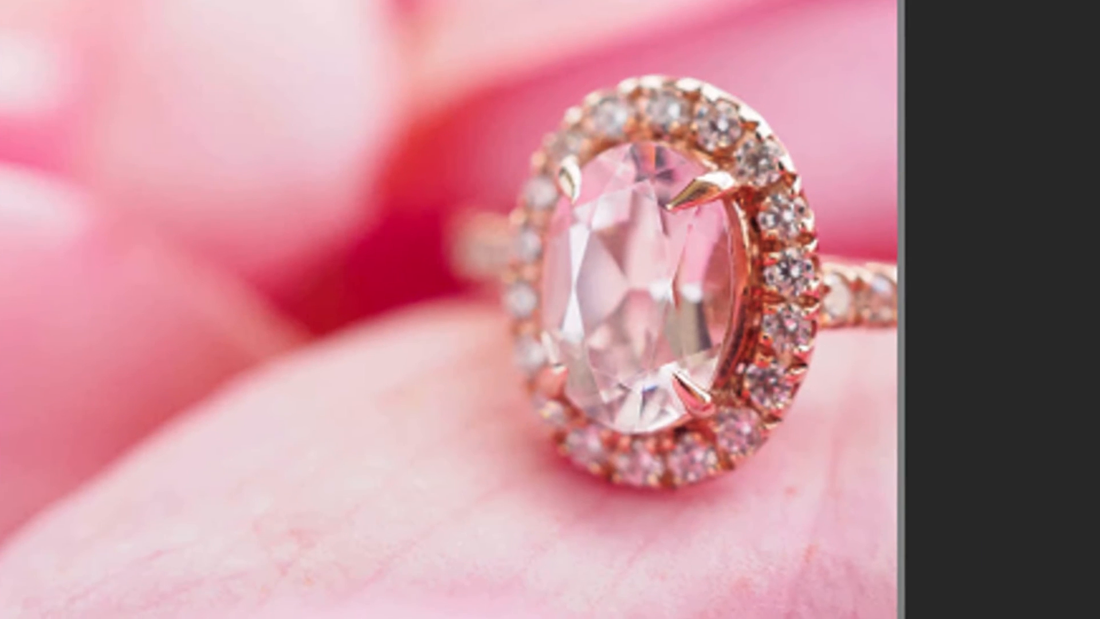
{"action": "left_click_drag", "start_coordinate": [653, 201], "coordinate": [640, 281]}
{"action": "left_click", "coordinate": [519, 282]}
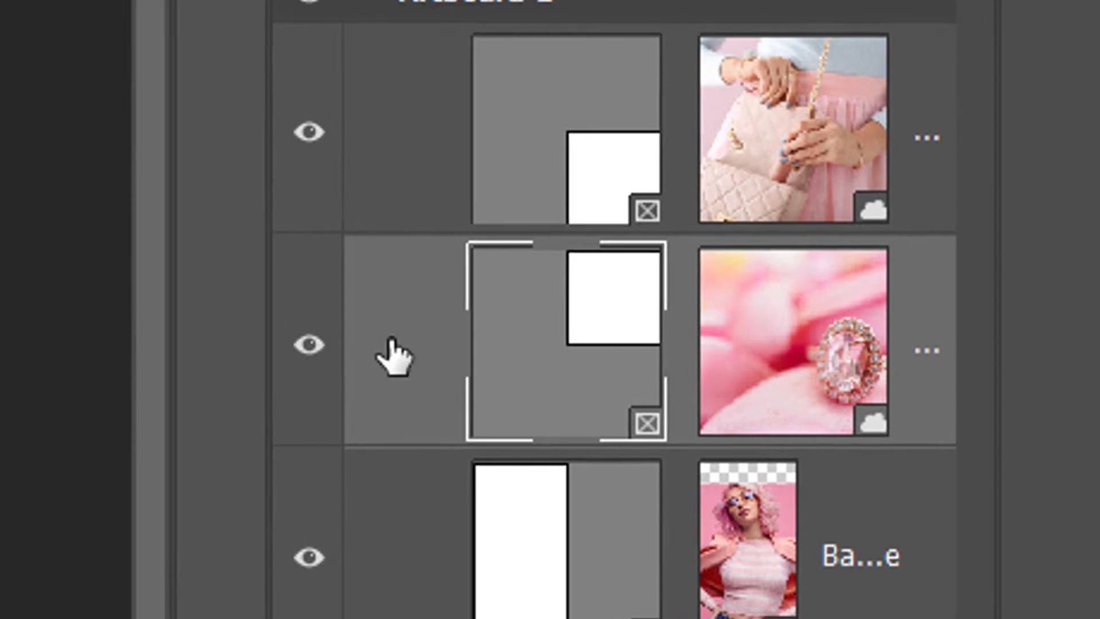
{"action": "left_click_drag", "start_coordinate": [222, 221], "coordinate": [395, 242]}
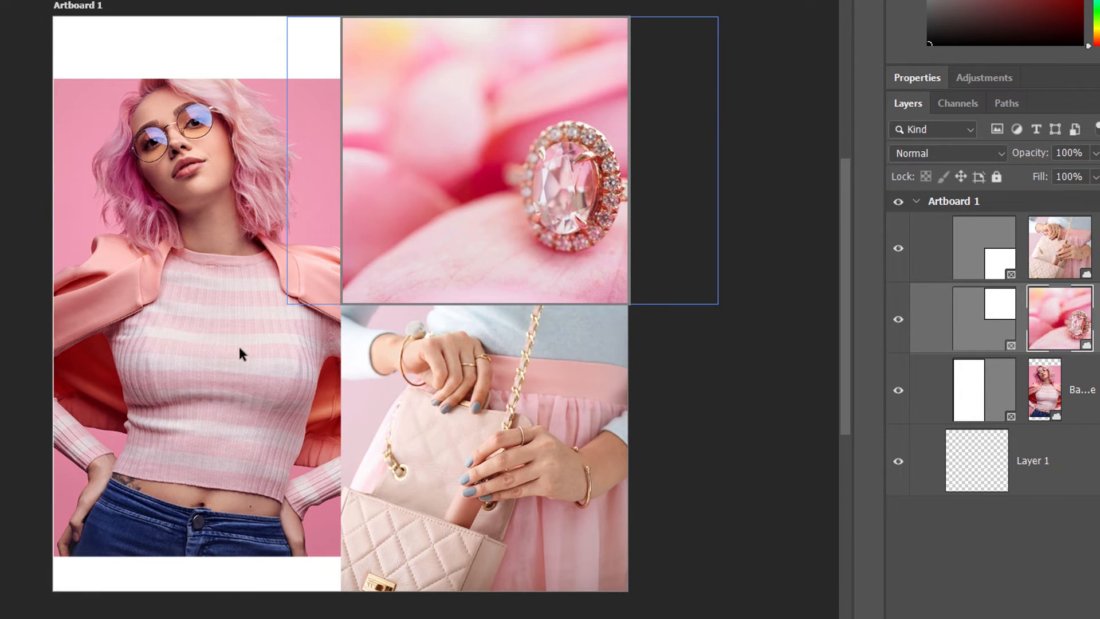
Select the woman image, scale it up with Free Transform and reposition it inside its frame
{"action": "left_click", "coordinate": [99, 151]}
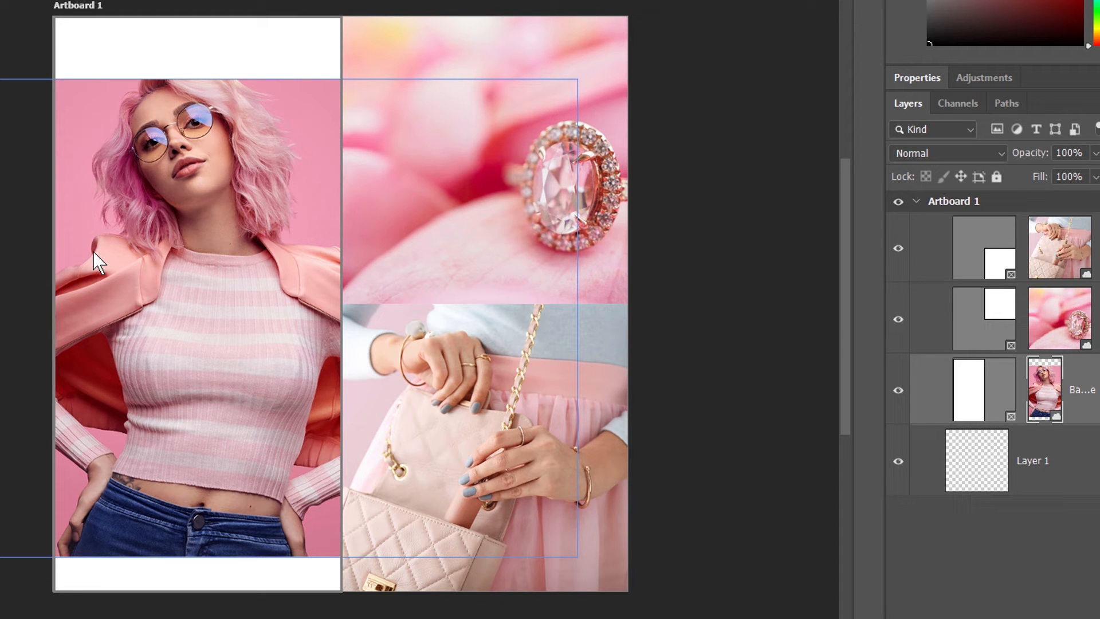
{"action": "key", "text": "ctrl+t"}
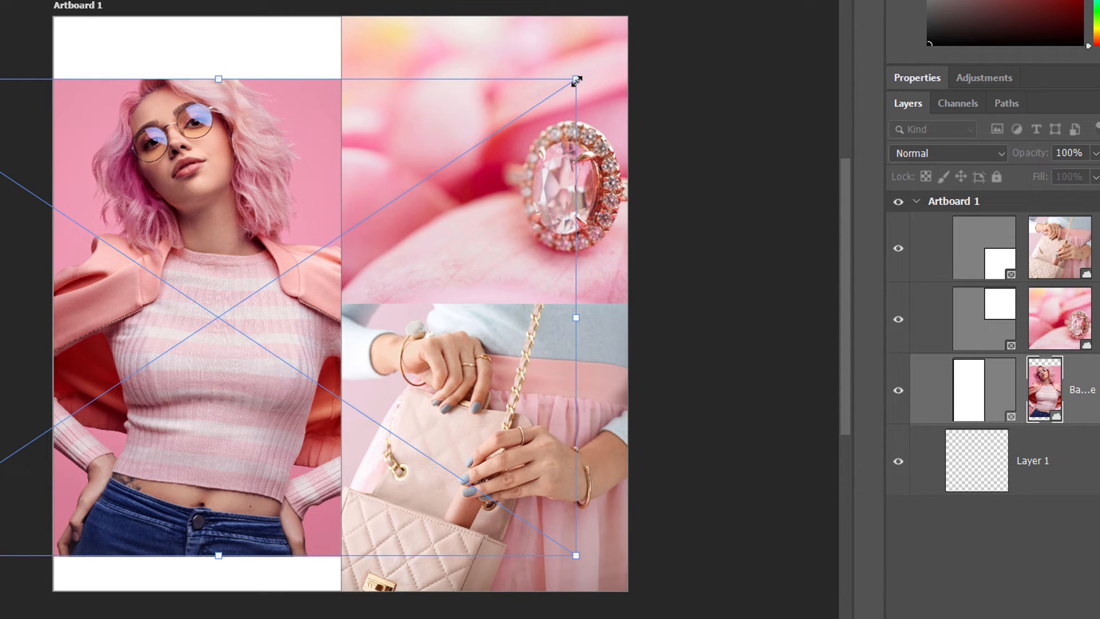
{"action": "left_click_drag", "start_coordinate": [577, 81], "coordinate": [678, 22]}
{"action": "mouse_move", "coordinate": [168, 259]}
{"action": "left_mouse_down"}
{"action": "mouse_move", "coordinate": [196, 257]}
{"action": "mouse_move", "coordinate": [182, 258]}
{"action": "left_mouse_up"}
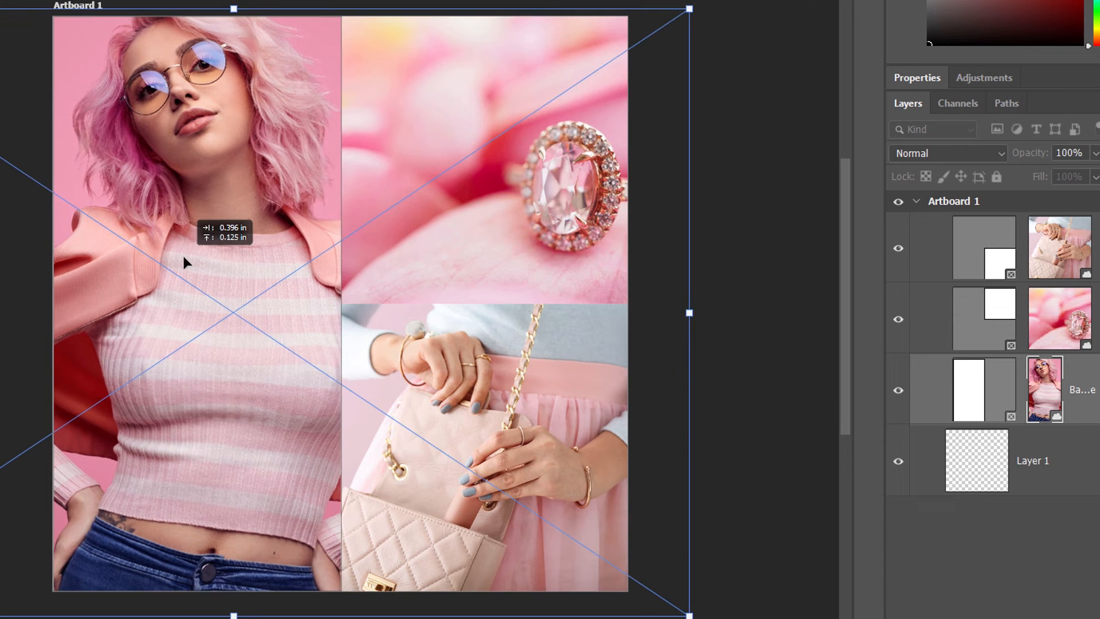
{"action": "key", "text": "Return"}
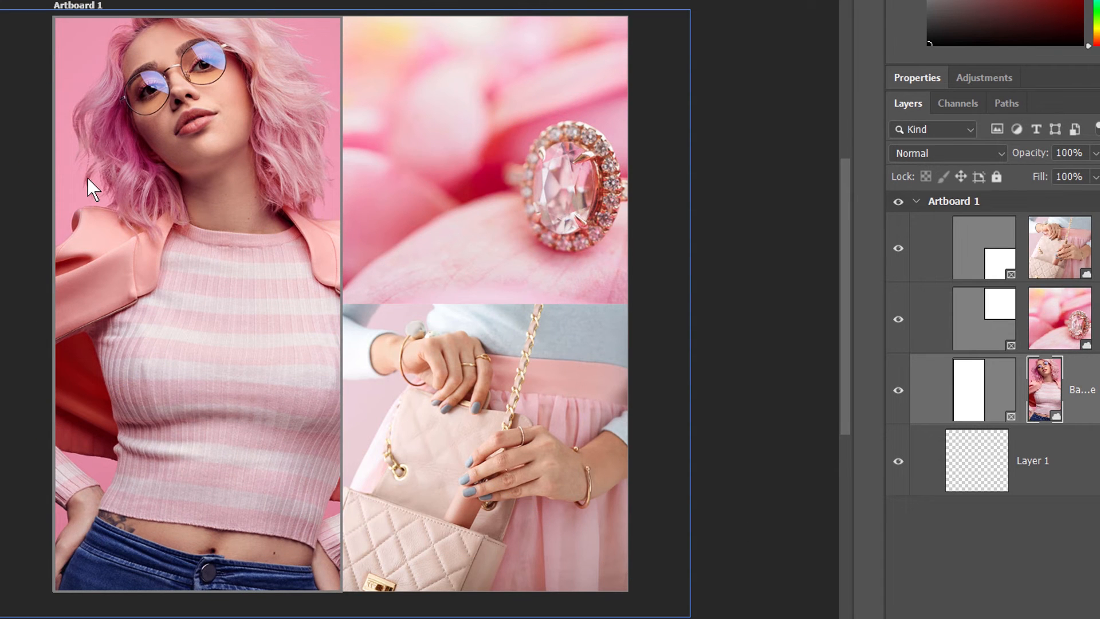
Move the ring image left and enlarge it with Free Transform within its frame
{"action": "left_click_drag", "start_coordinate": [551, 204], "coordinate": [458, 205]}
{"action": "key", "text": "ctrl+t"}
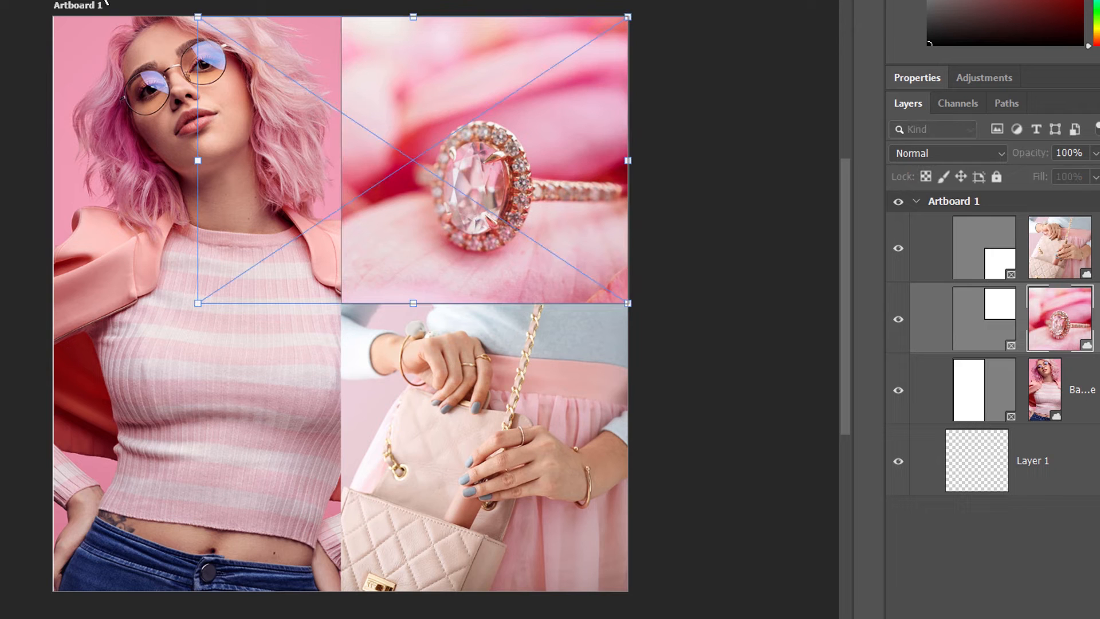
{"action": "left_click_drag", "start_coordinate": [197, 18], "coordinate": [145, 0]}
{"action": "mouse_move", "coordinate": [525, 136]}
{"action": "left_mouse_down"}
{"action": "mouse_move", "coordinate": [527, 123]}
{"action": "mouse_move", "coordinate": [535, 140]}
{"action": "left_mouse_up"}
{"action": "key", "text": "Return"}
Select the handbag image content and shift it slightly left inside its frame
{"action": "left_click", "coordinate": [508, 407]}
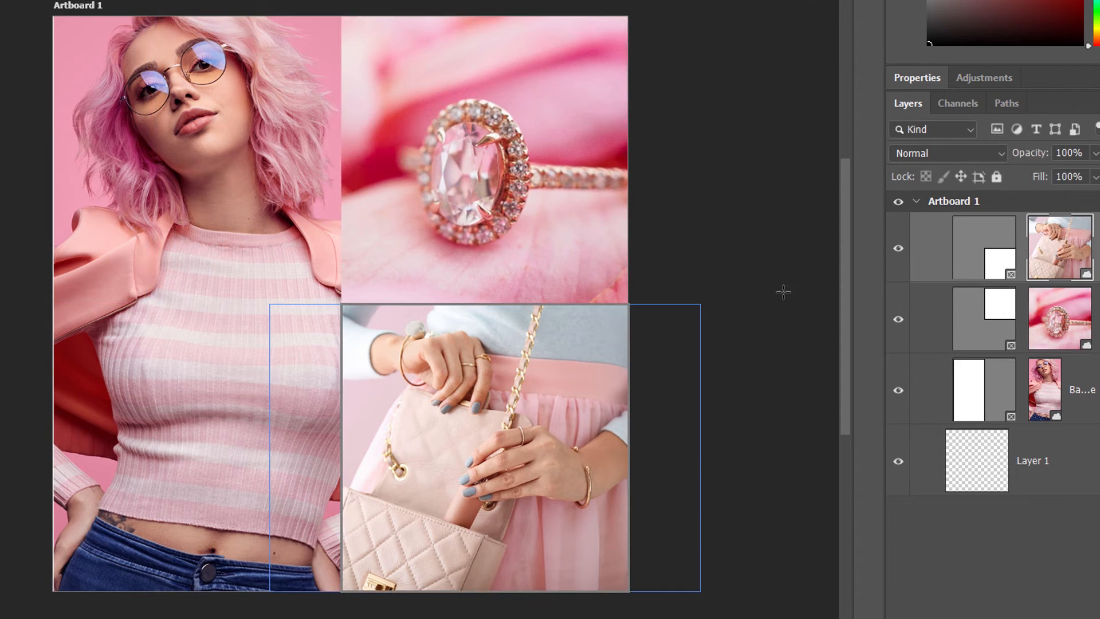
{"action": "left_click", "coordinate": [1083, 238]}
{"action": "left_click_drag", "start_coordinate": [551, 415], "coordinate": [527, 413]}
{"action": "left_click", "coordinate": [739, 401]}
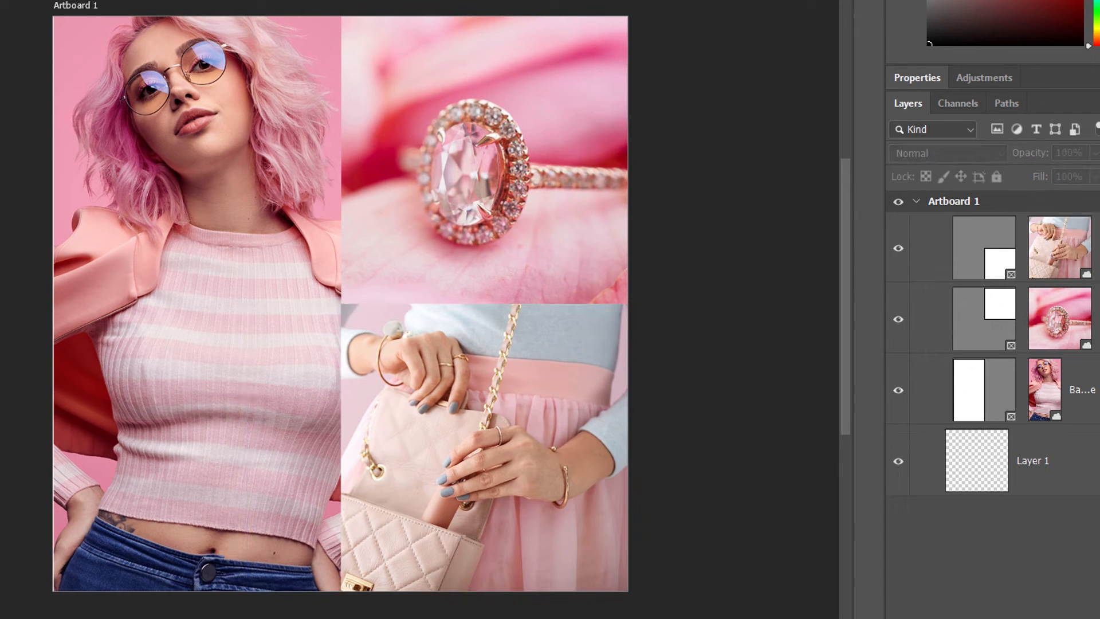
Give the selected frame a white 12 px stroke positioned at the center of its edge
{"action": "left_click", "coordinate": [983, 261]}
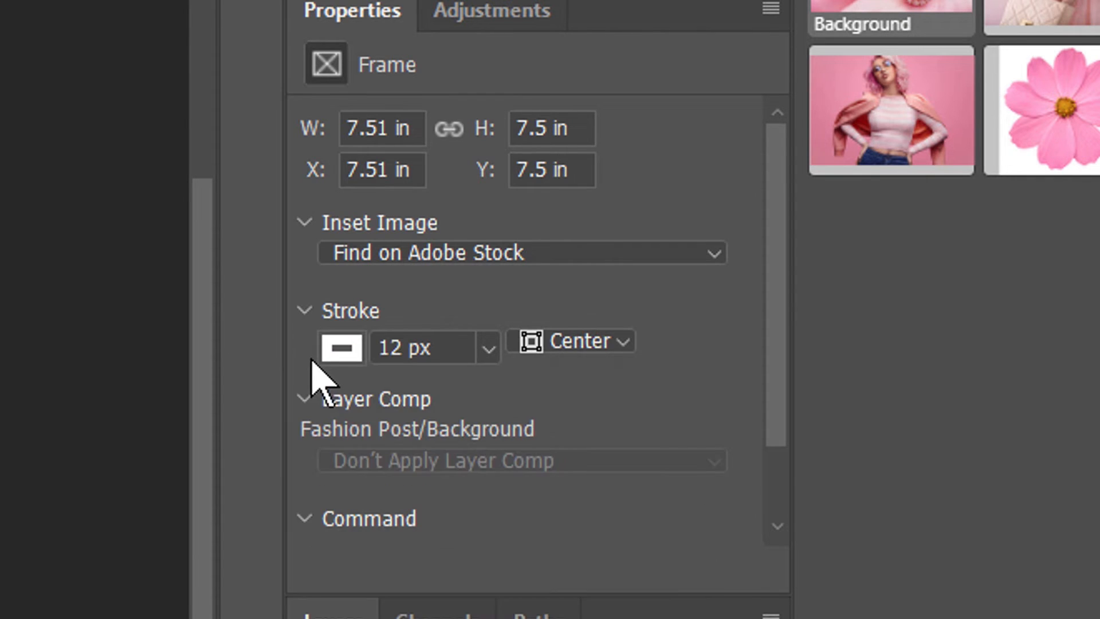
{"action": "left_click", "coordinate": [331, 352]}
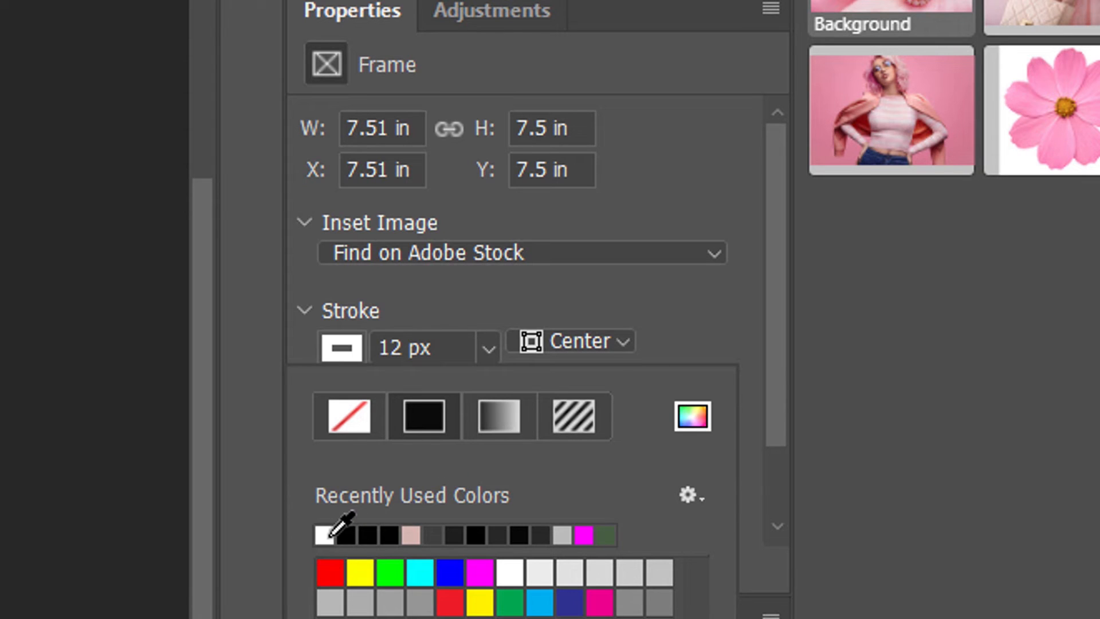
{"action": "left_click", "coordinate": [482, 338]}
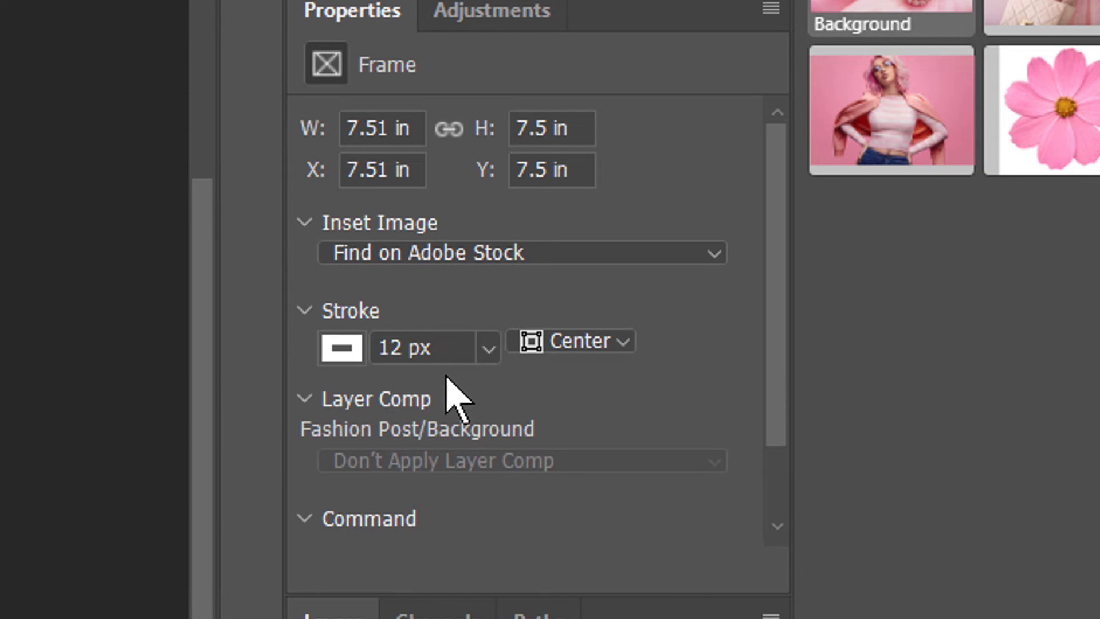
{"action": "left_click", "coordinate": [447, 351]}
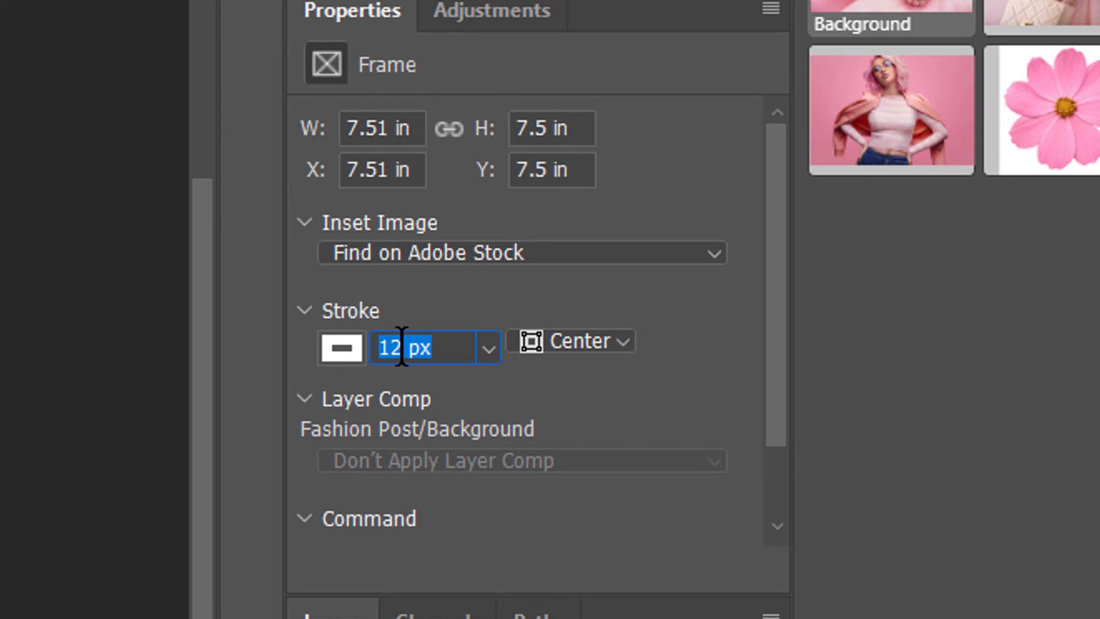
{"action": "left_click", "coordinate": [609, 338]}
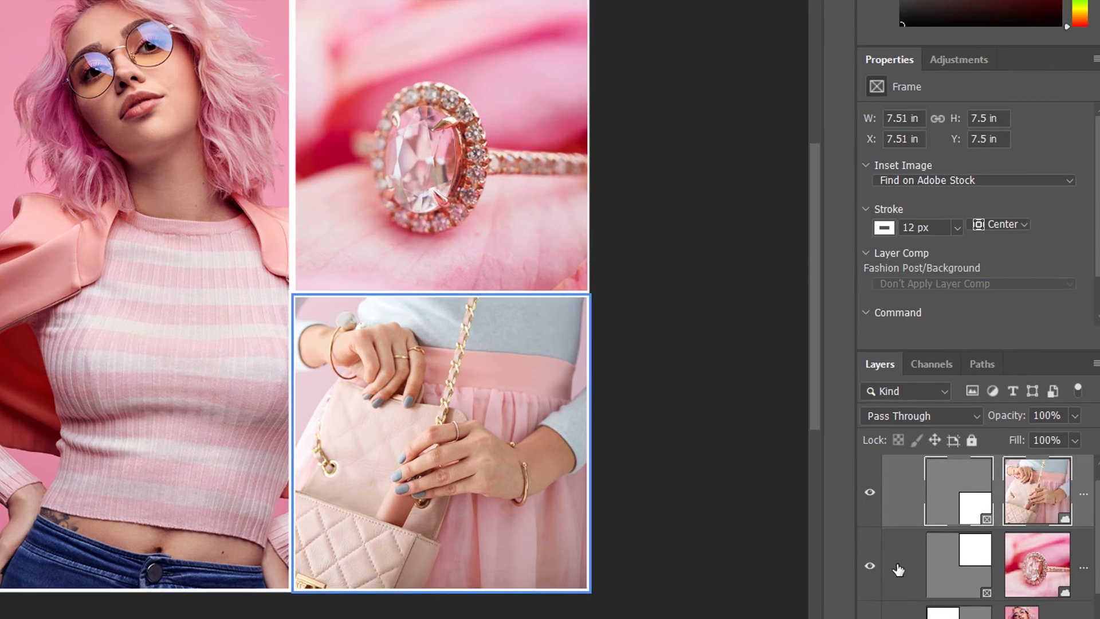
Select the handbag frame and resize it slightly from its bottom-right corner
{"action": "left_click", "coordinate": [909, 574]}
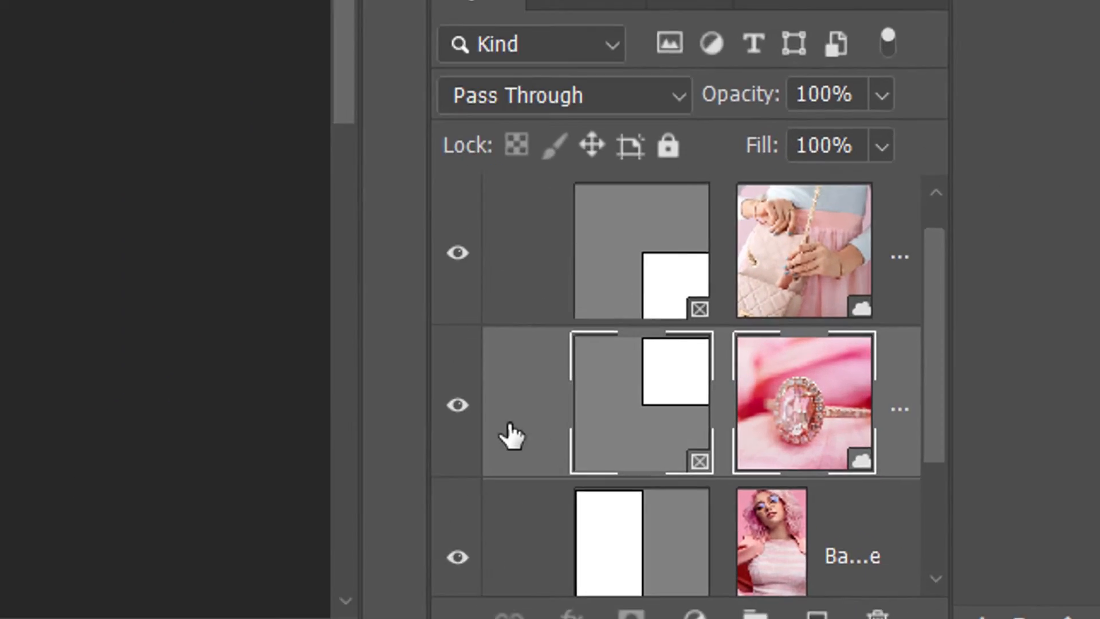
{"action": "left_click", "coordinate": [910, 502]}
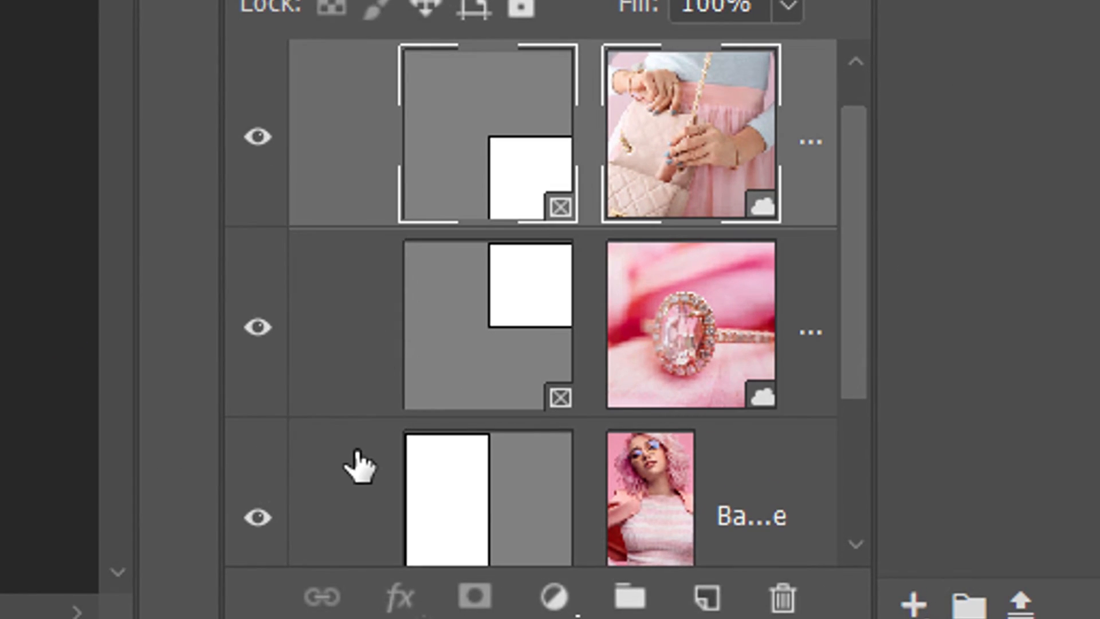
{"action": "left_click", "coordinate": [356, 467], "text": "shift"}
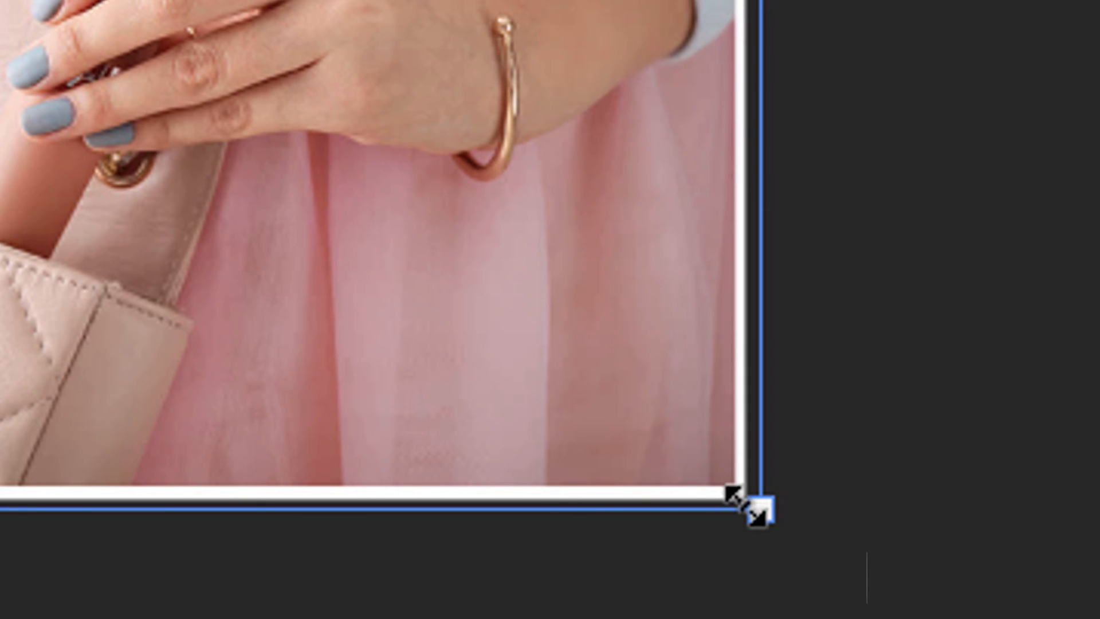
{"action": "left_click_drag", "start_coordinate": [743, 504], "coordinate": [730, 487]}
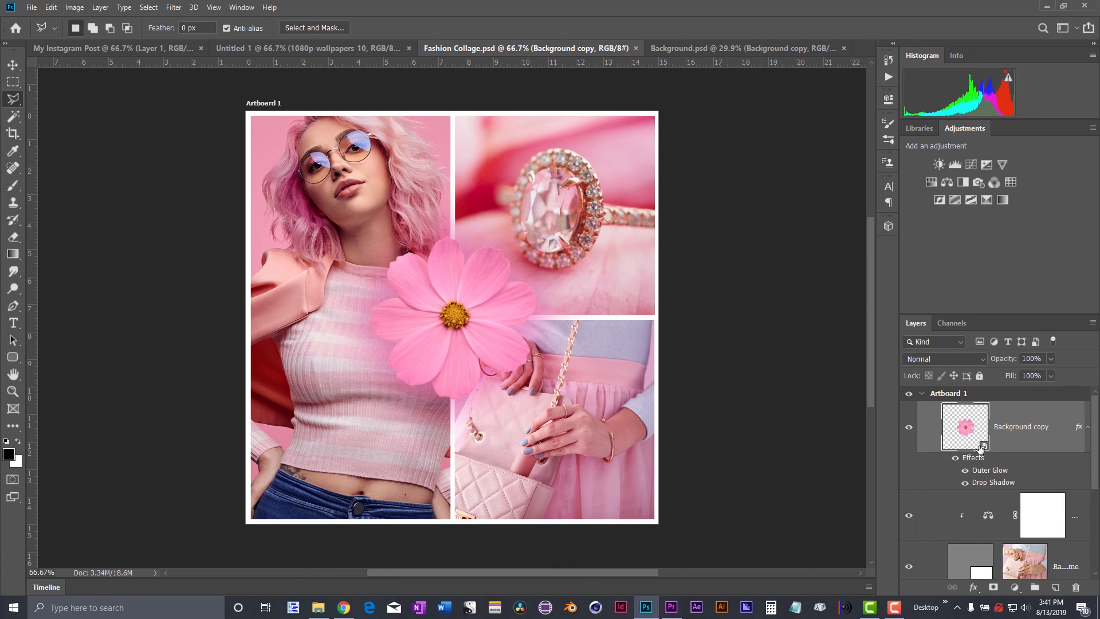
Open the flower smart object and toggle its layer mask off, on, and into mask view and back
{"action": "double_click", "coordinate": [980, 442]}
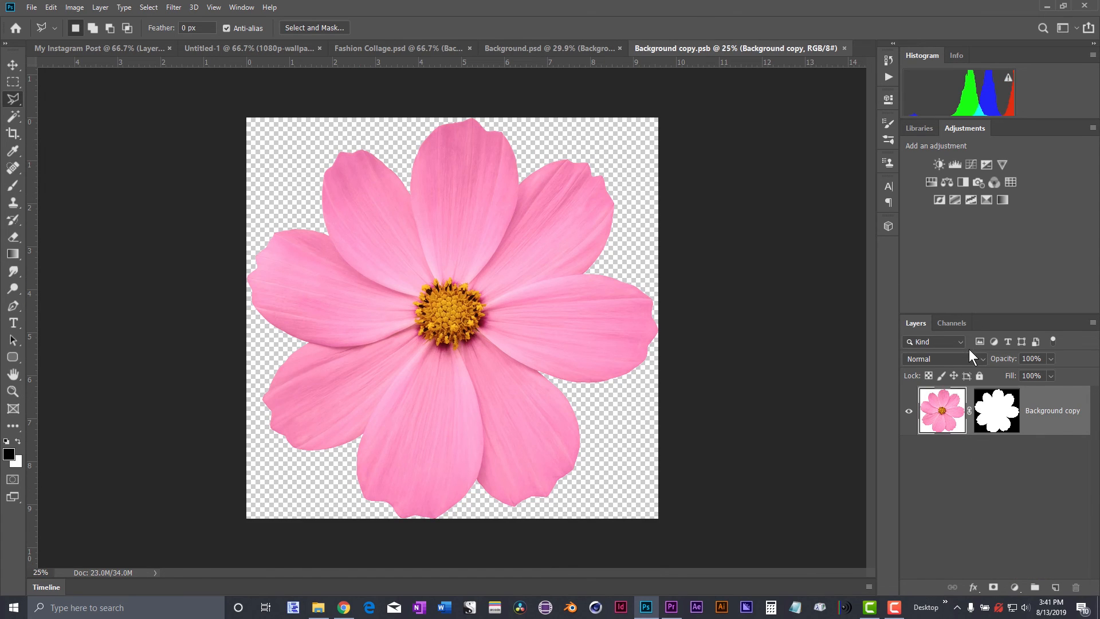
{"action": "left_click", "coordinate": [988, 411], "text": "shift"}
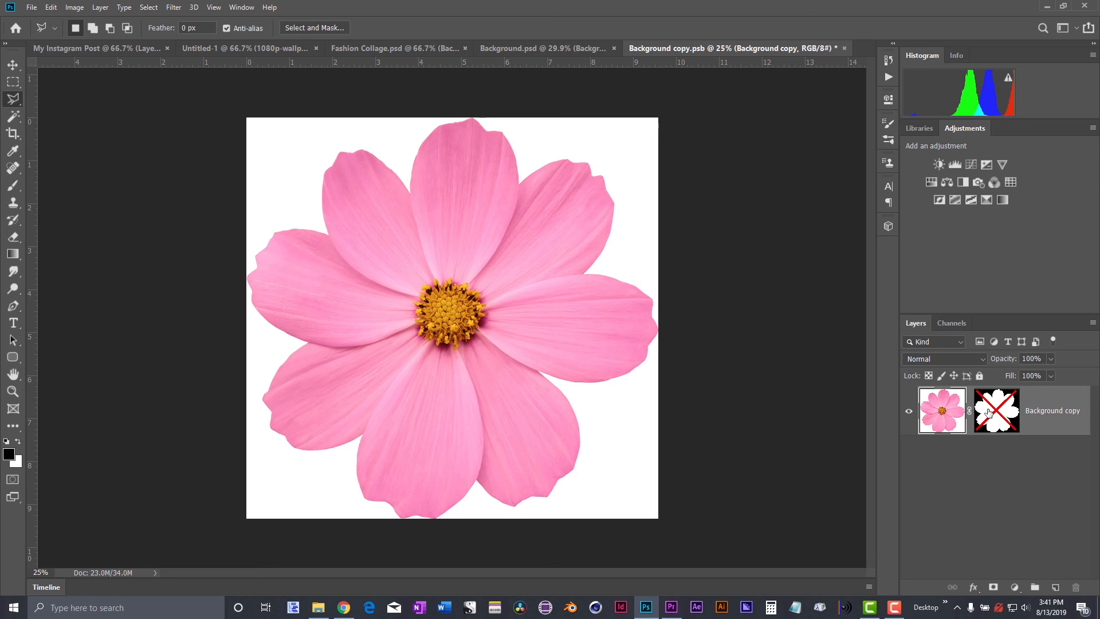
{"action": "left_click", "coordinate": [990, 411], "text": "shift"}
{"action": "left_click", "coordinate": [993, 411], "text": "alt"}
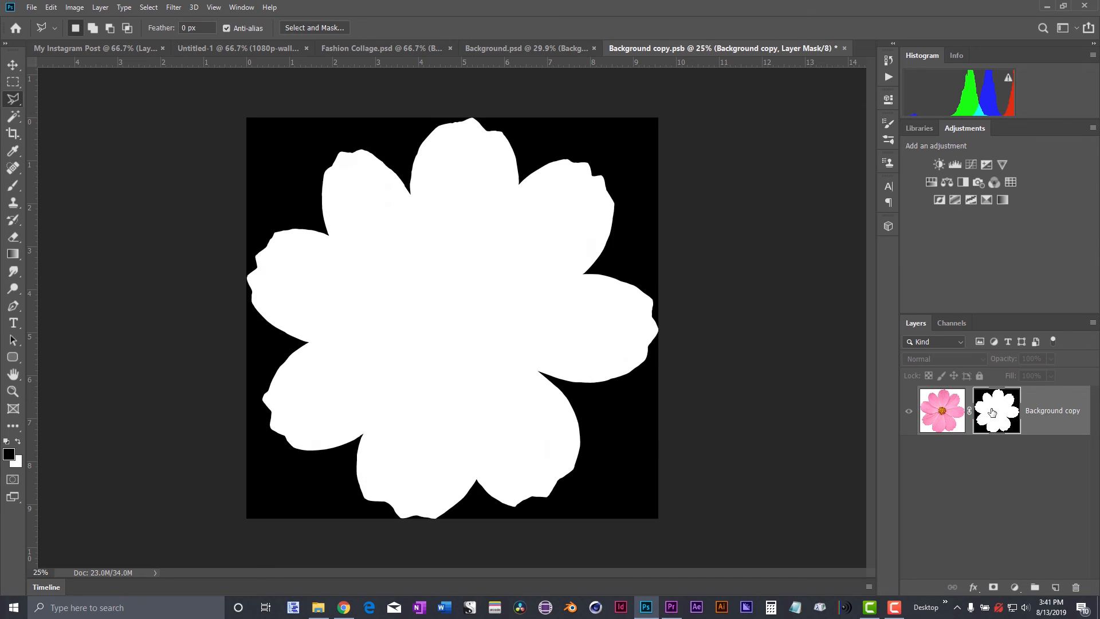
{"action": "left_click", "coordinate": [993, 412], "text": "alt"}
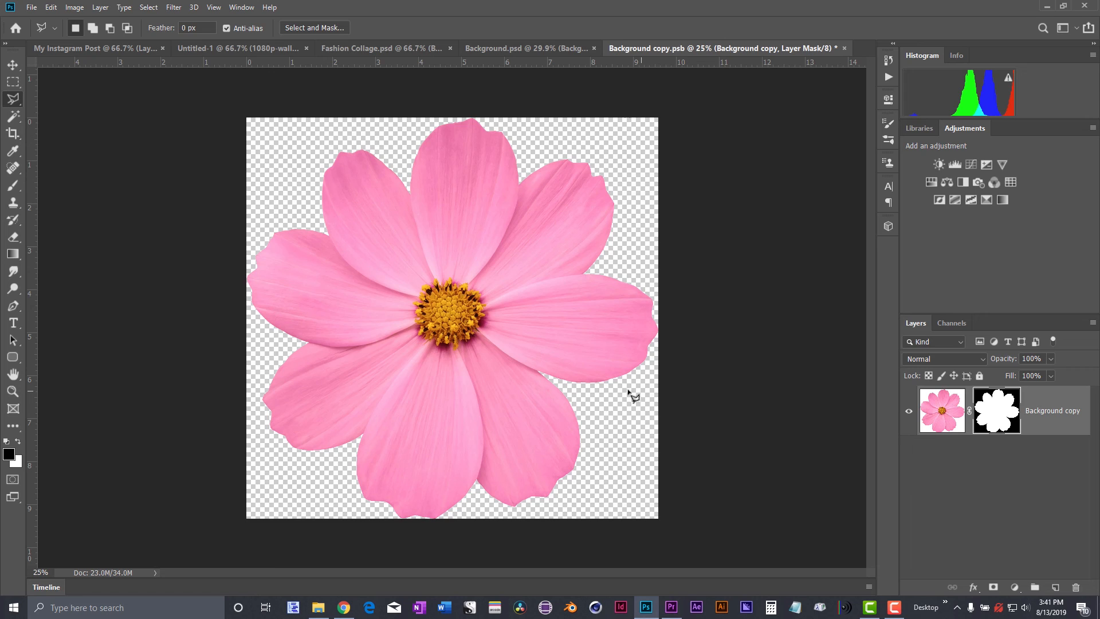
Save and close the flower smart object to return to the collage
{"action": "key", "text": "ctrl+s"}
{"action": "key", "text": "ctrl+w"}
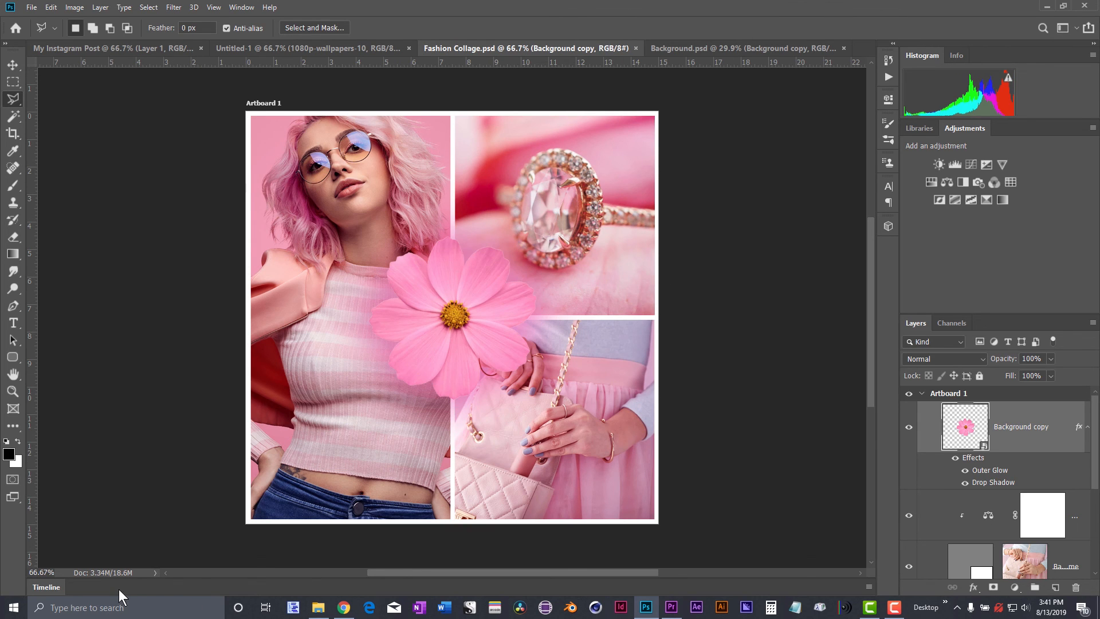
{"action": "key", "text": "space"}
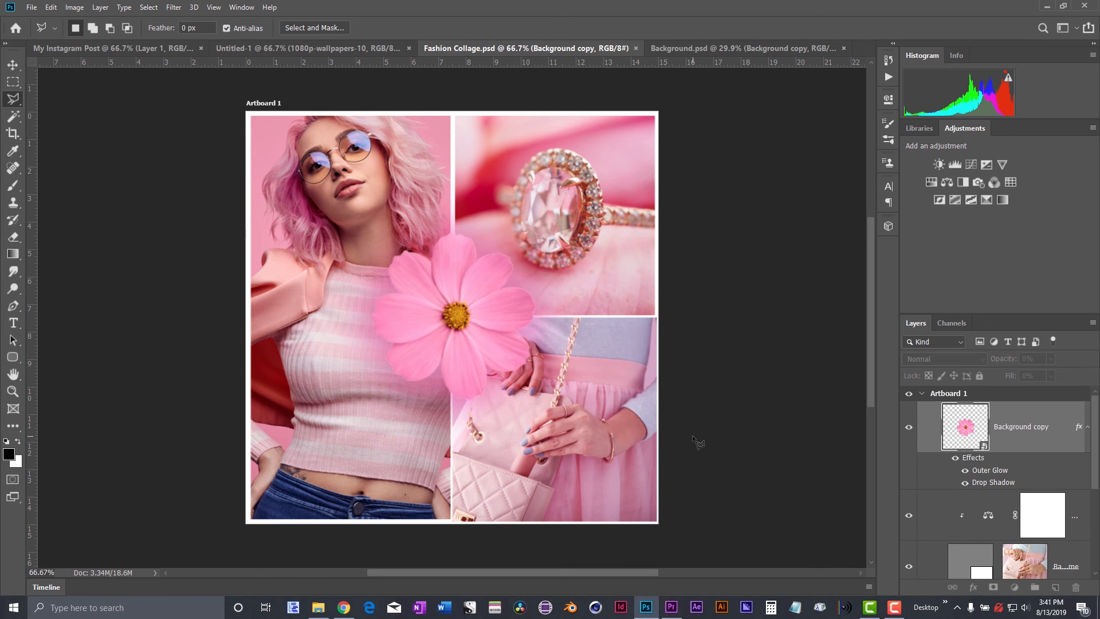